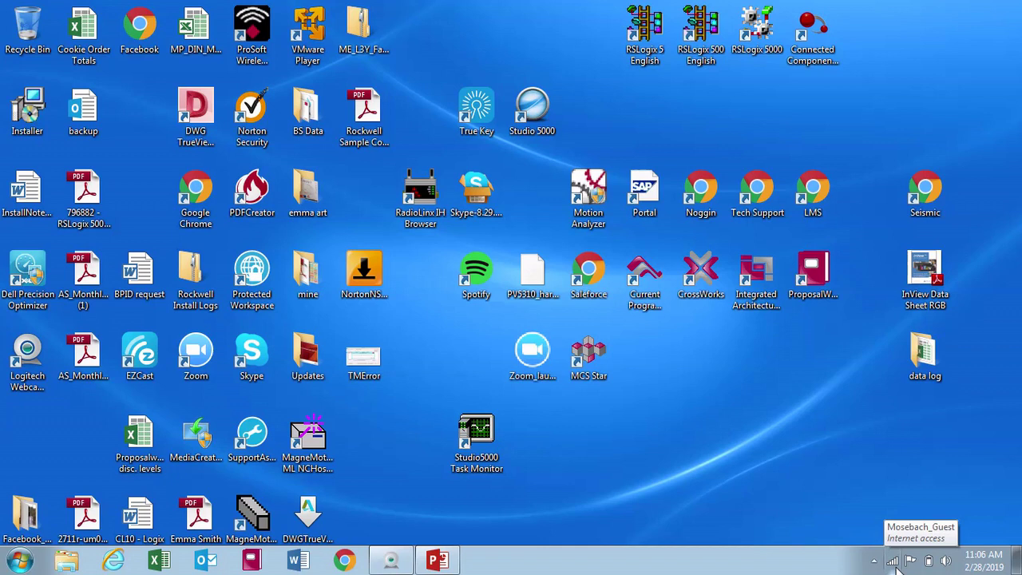
- Confirm the Local Area Connection's IPv4 settings obtain IP and DNS addresses automatically
{"action": "left_click", "coordinate": [896, 567]}
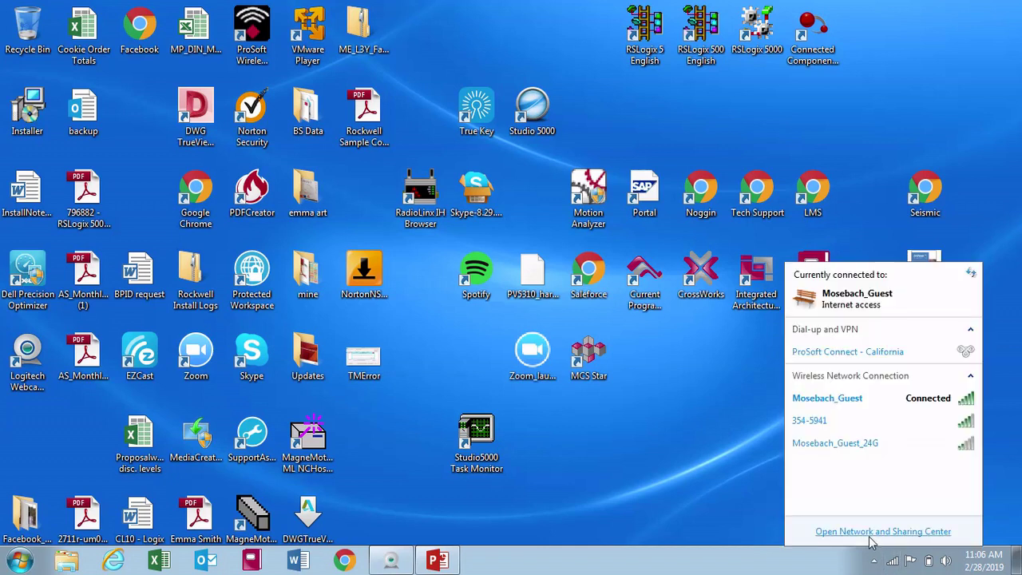
{"action": "left_click", "coordinate": [873, 532]}
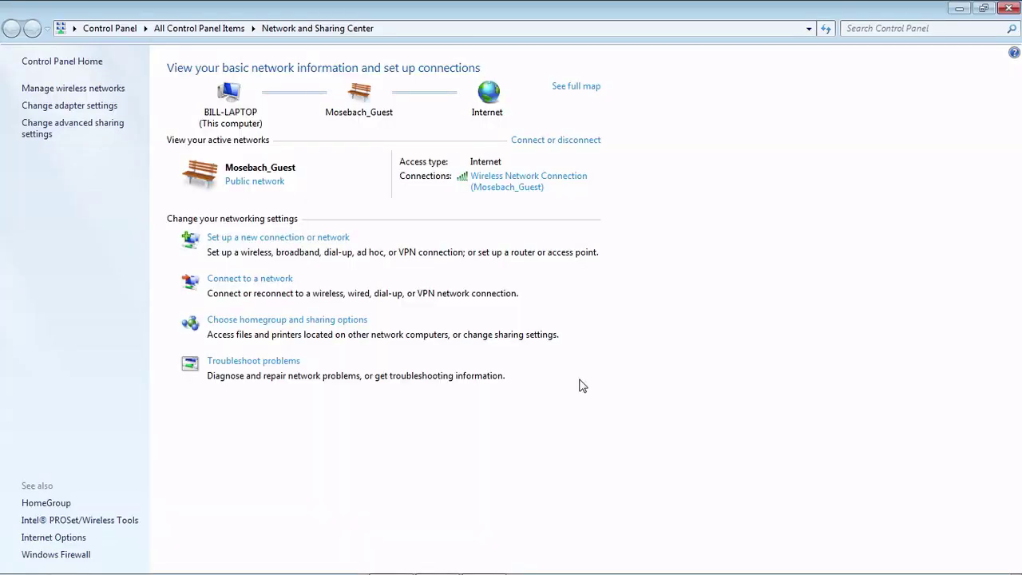
{"action": "left_click", "coordinate": [71, 106]}
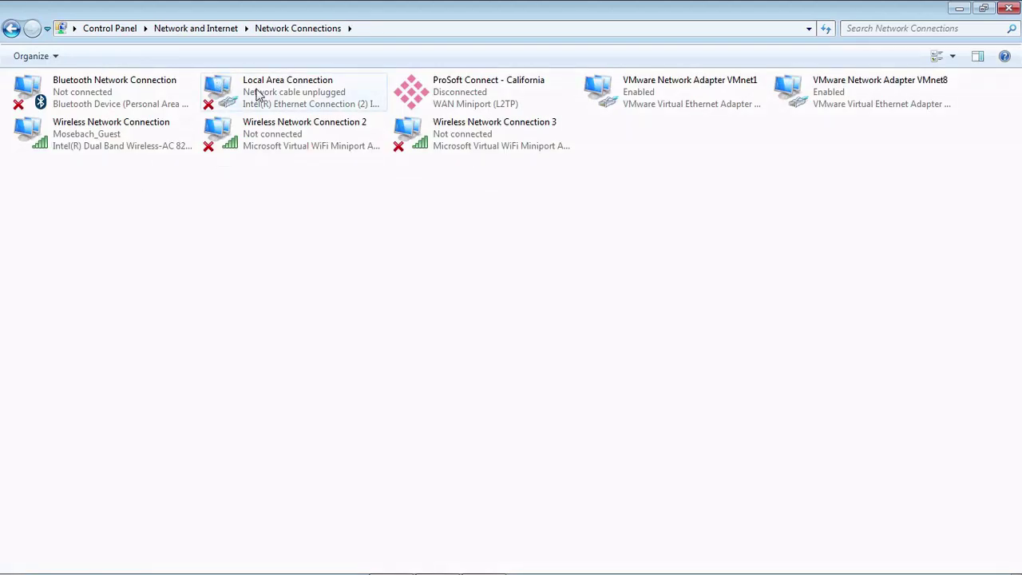
{"action": "double_click", "coordinate": [304, 98]}
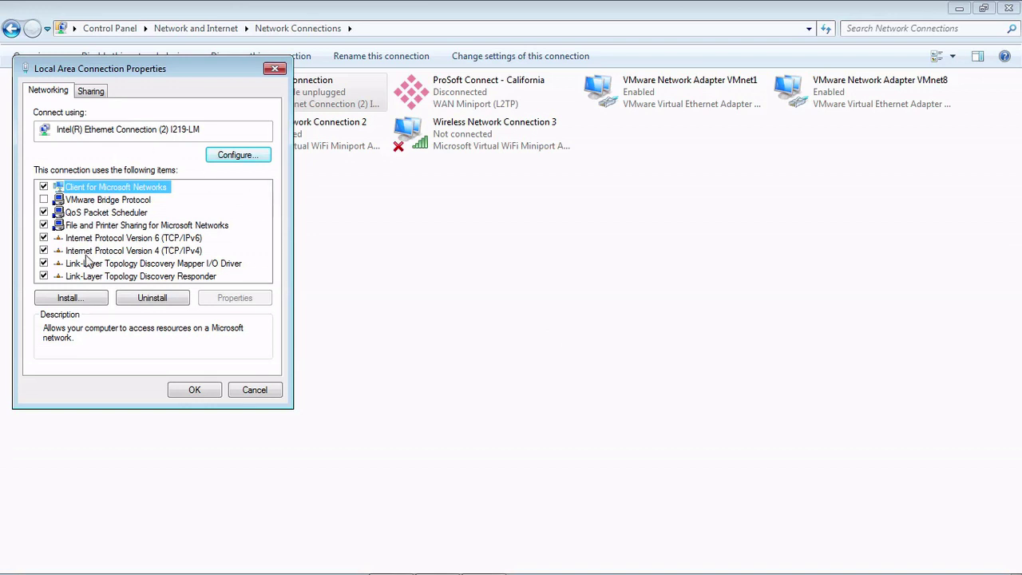
{"action": "left_click", "coordinate": [94, 252]}
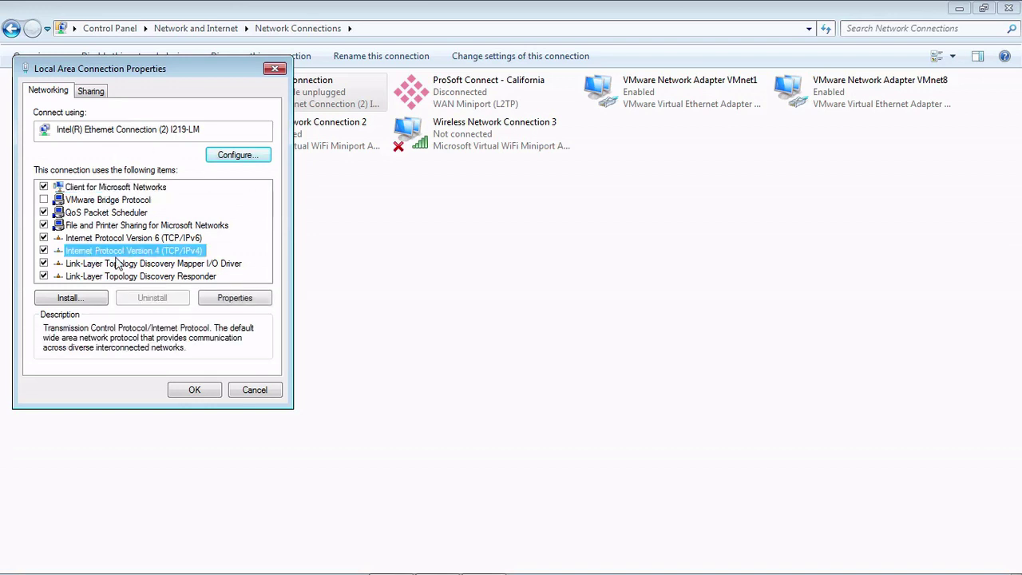
{"action": "double_click", "coordinate": [128, 253]}
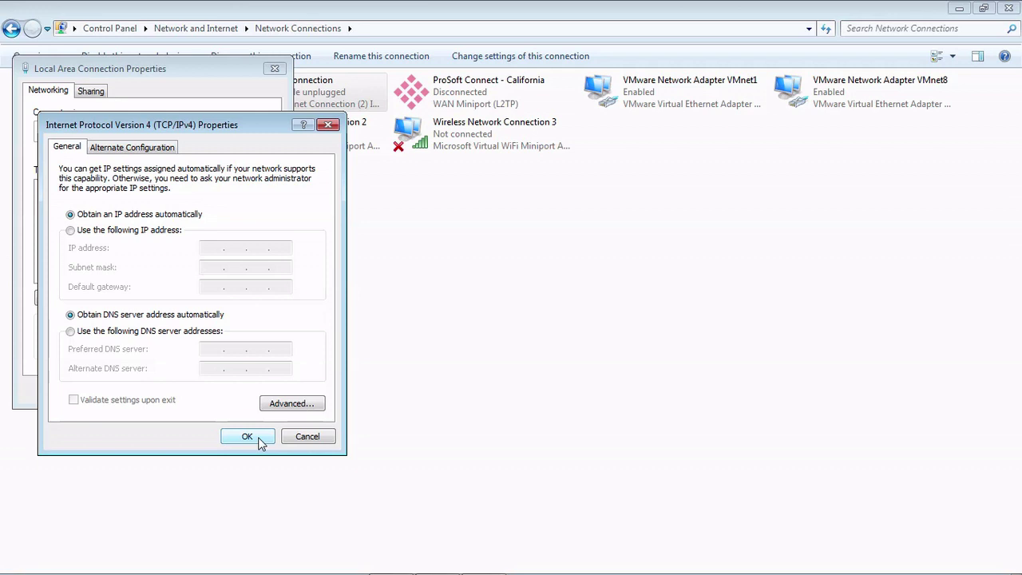
{"action": "left_click", "coordinate": [259, 442]}
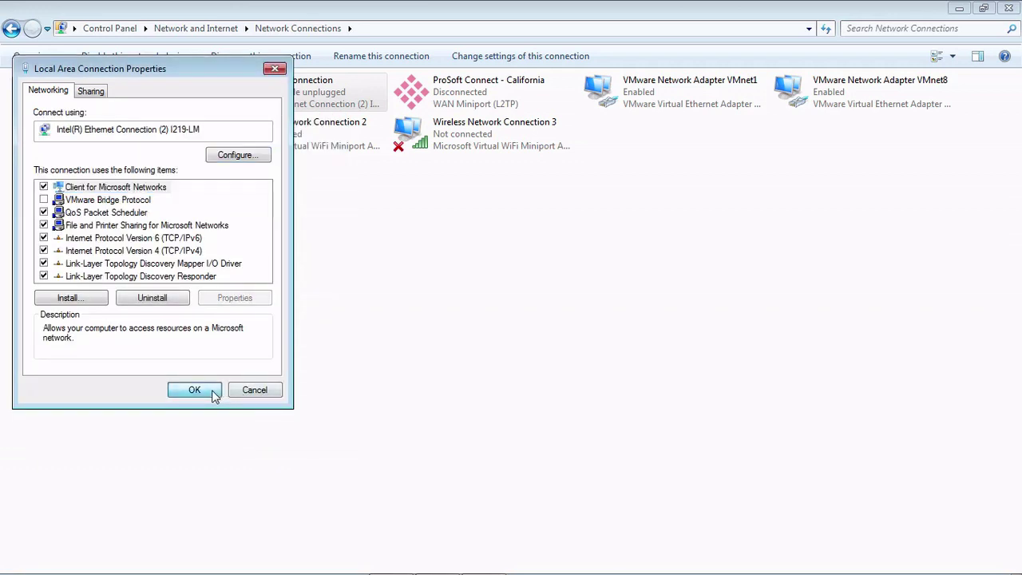
- Close the Local Area Connection Properties window
{"action": "left_click", "coordinate": [213, 391]}
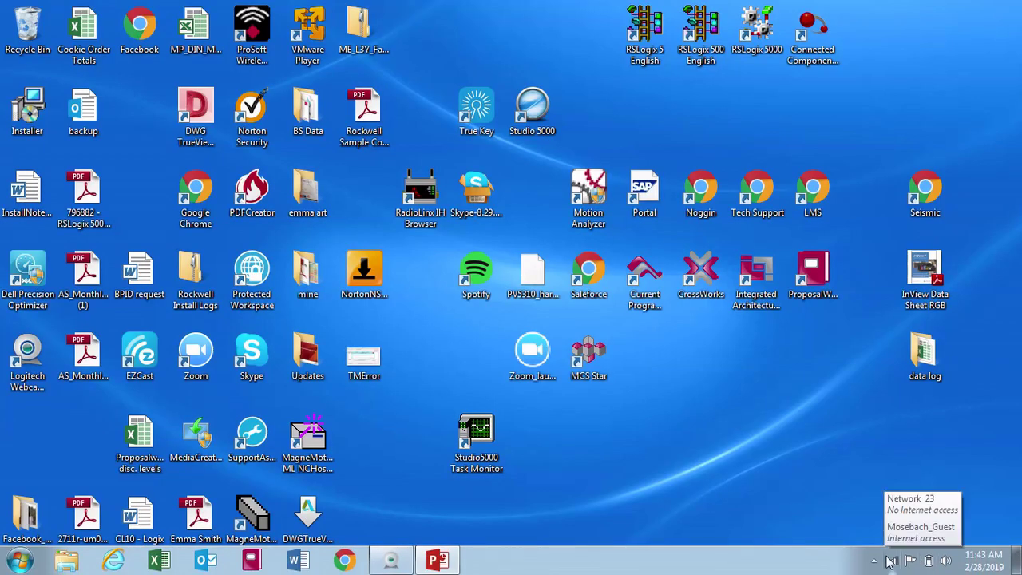
- Load 169.254.0.1 in Chrome and expand the certificate warning's advanced details
{"action": "left_click", "coordinate": [342, 563]}
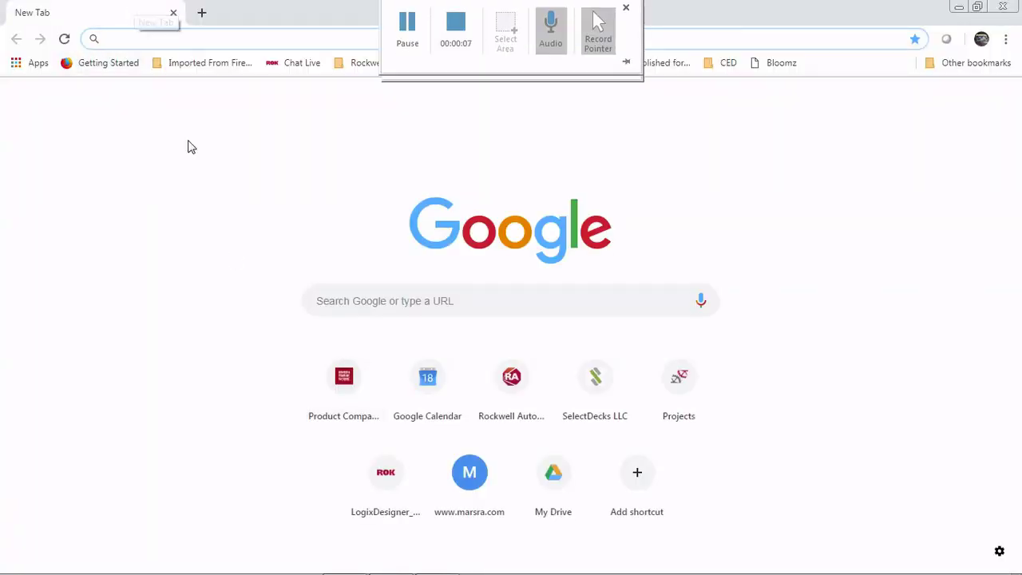
{"action": "type", "text": "169.254"}
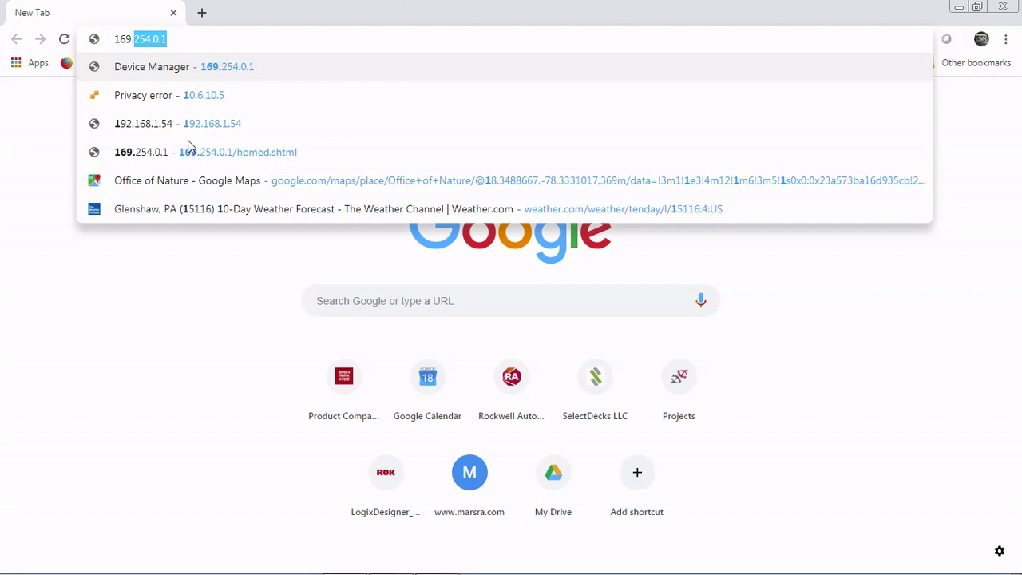
{"action": "type", "text": ".0.1"}
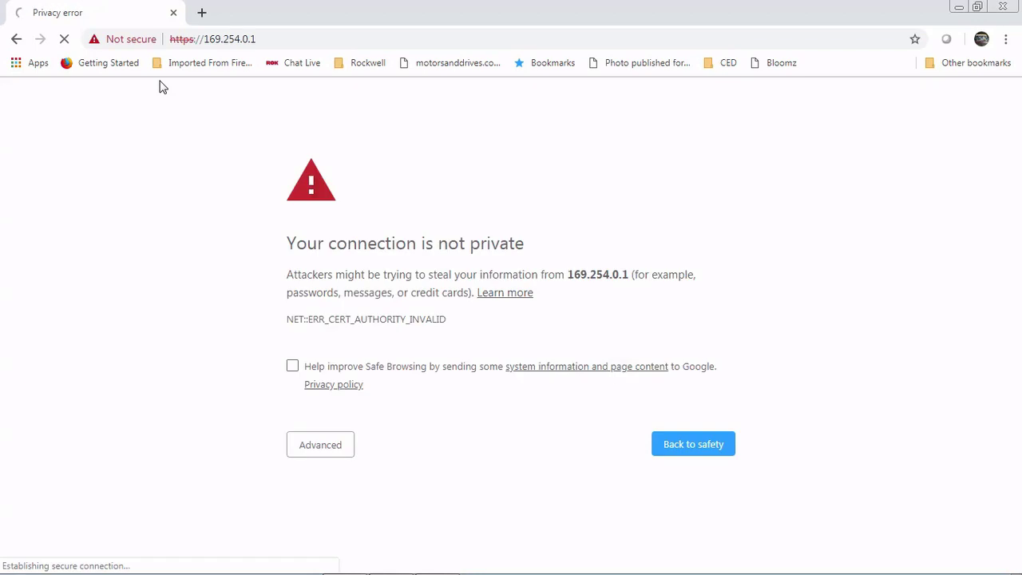
{"action": "left_click", "coordinate": [332, 447]}
{"action": "scroll", "coordinate": [378, 279], "scroll_direction": "down", "scroll_amount": 1}
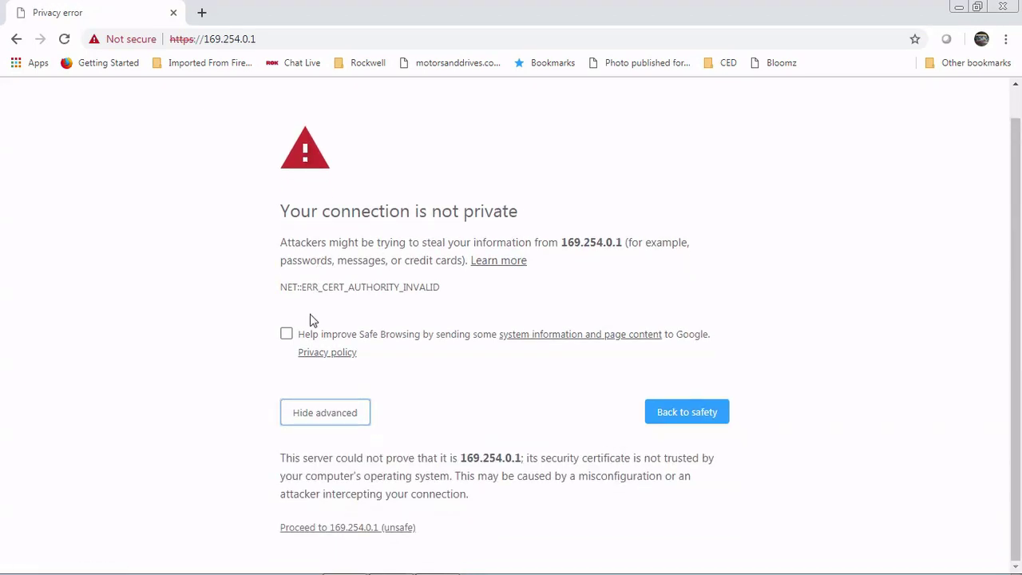
- Proceed past the warning to 169.254.0.1 and log in with the switch password
{"action": "left_click", "coordinate": [340, 530]}
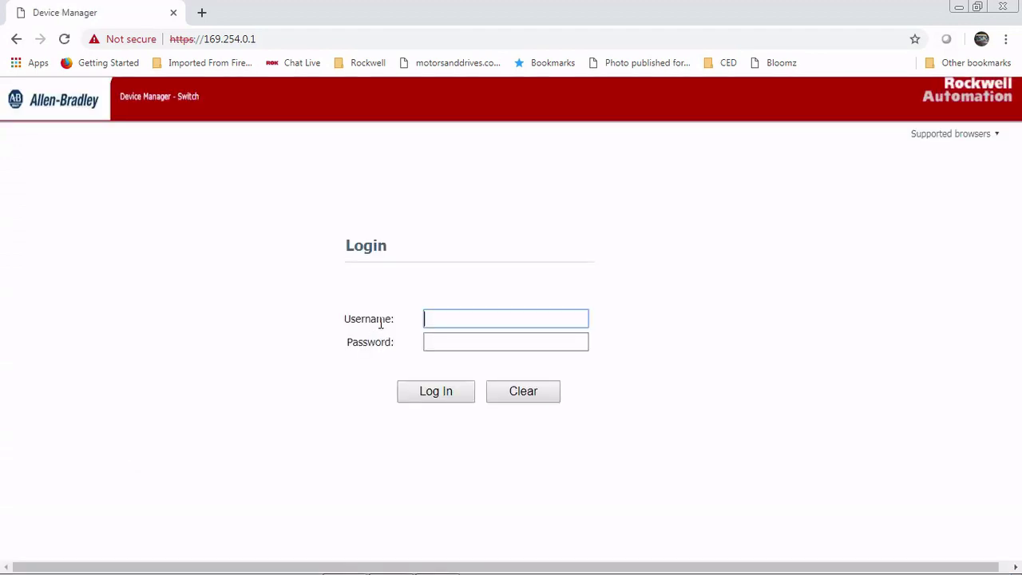
{"action": "key", "text": "Tab"}
{"action": "type", "text": "Roc"}
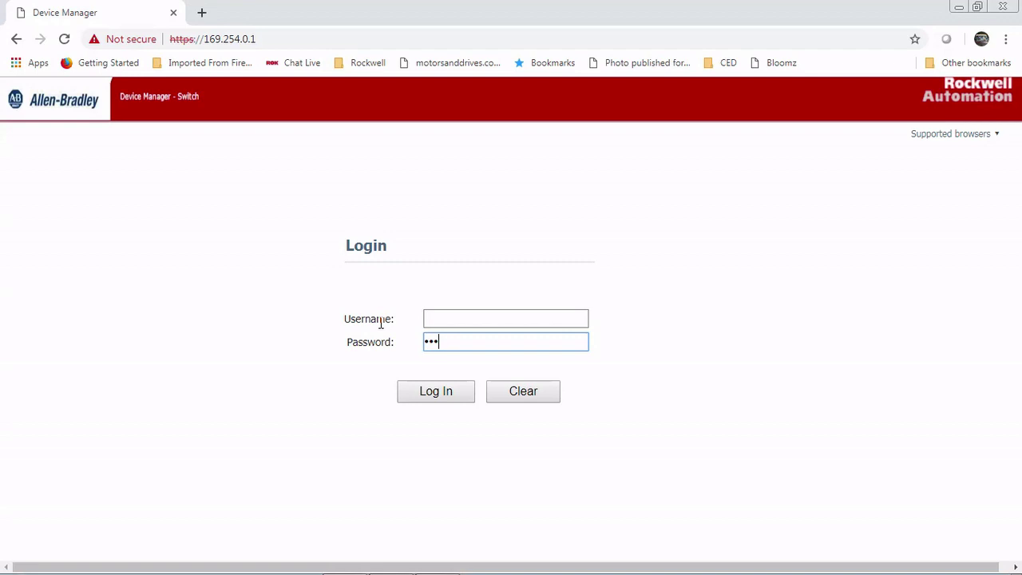
{"action": "type", "text": "kwe"}
{"action": "left_click", "coordinate": [459, 403]}
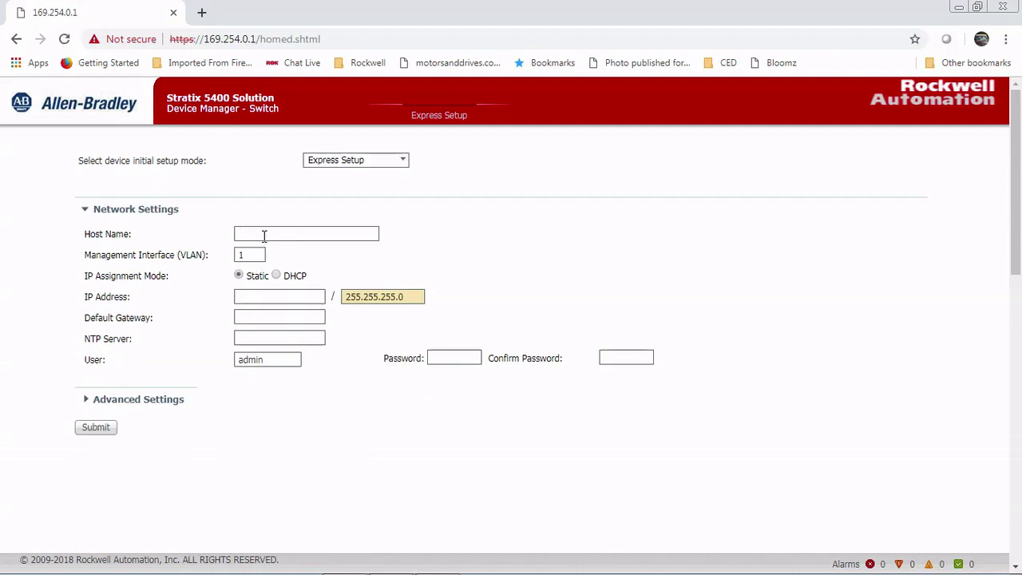
- Enter host name S5700 and static IP address 192.168.1.54 in Express Setup
{"action": "left_click", "coordinate": [264, 237]}
{"action": "type", "text": "S5700"}
{"action": "left_click", "coordinate": [278, 296]}
{"action": "type", "text": "192.168.1.54"}
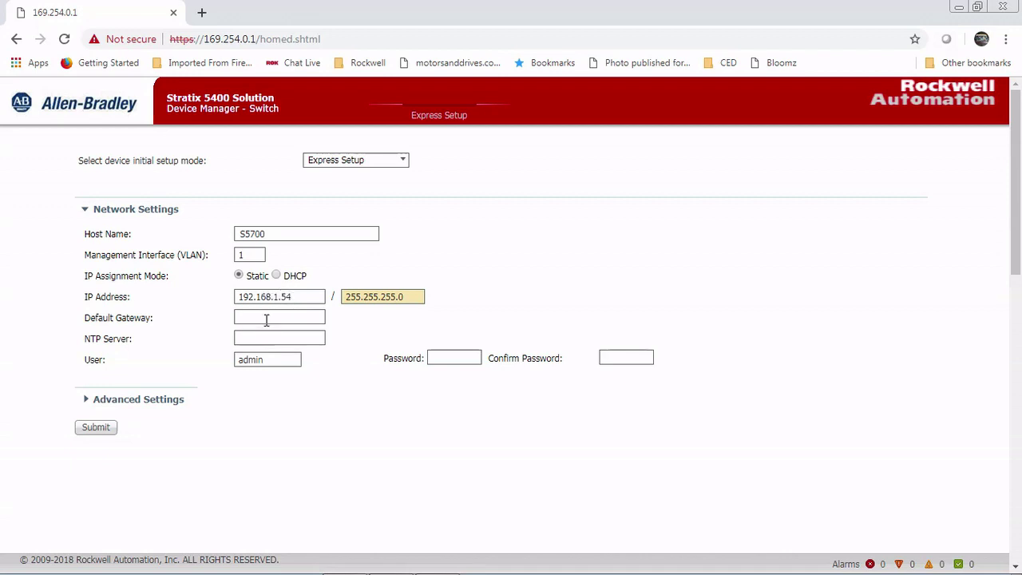
{"action": "left_click", "coordinate": [267, 318]}
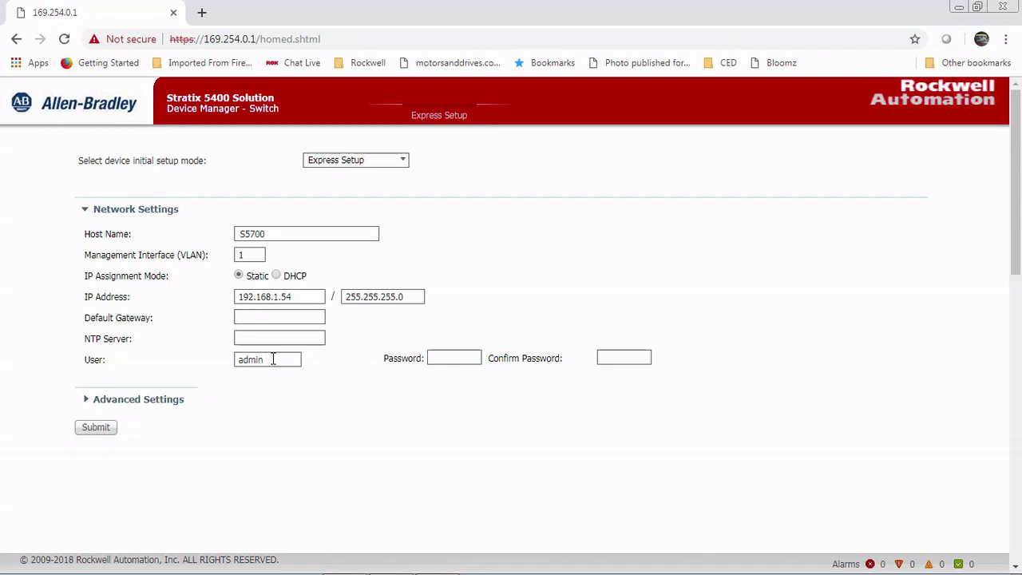
- Enter and confirm the admin password, then expand Advanced Settings
{"action": "left_click", "coordinate": [454, 358]}
{"action": "type", "text": "••••••"}
{"action": "key", "text": "Tab"}
{"action": "type", "text": "••••••"}
{"action": "left_click", "coordinate": [125, 403]}
{"action": "scroll", "coordinate": [104, 306], "scroll_direction": "down", "scroll_amount": 5}
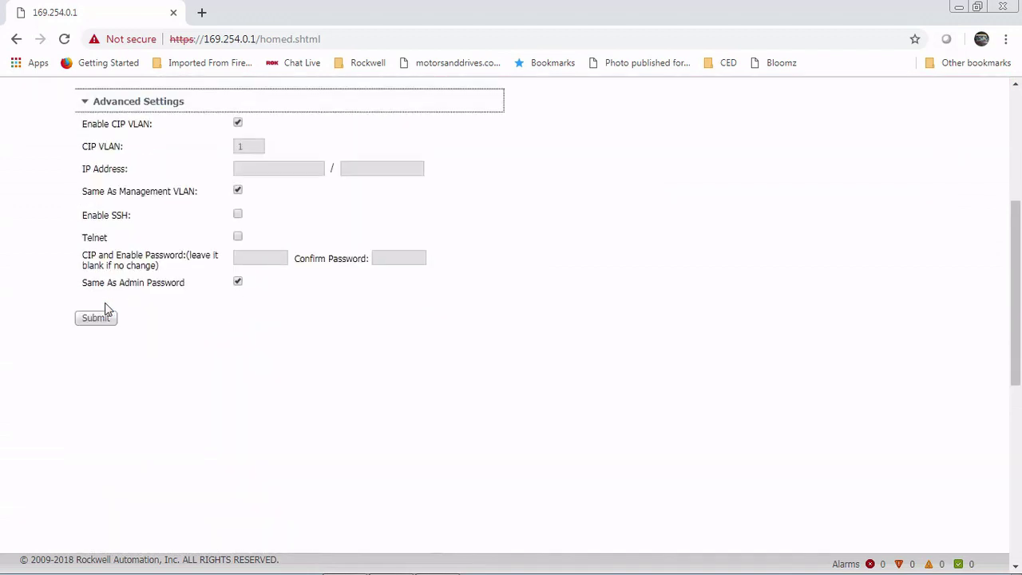
{"action": "scroll", "coordinate": [184, 232], "scroll_direction": "up", "scroll_amount": 3}
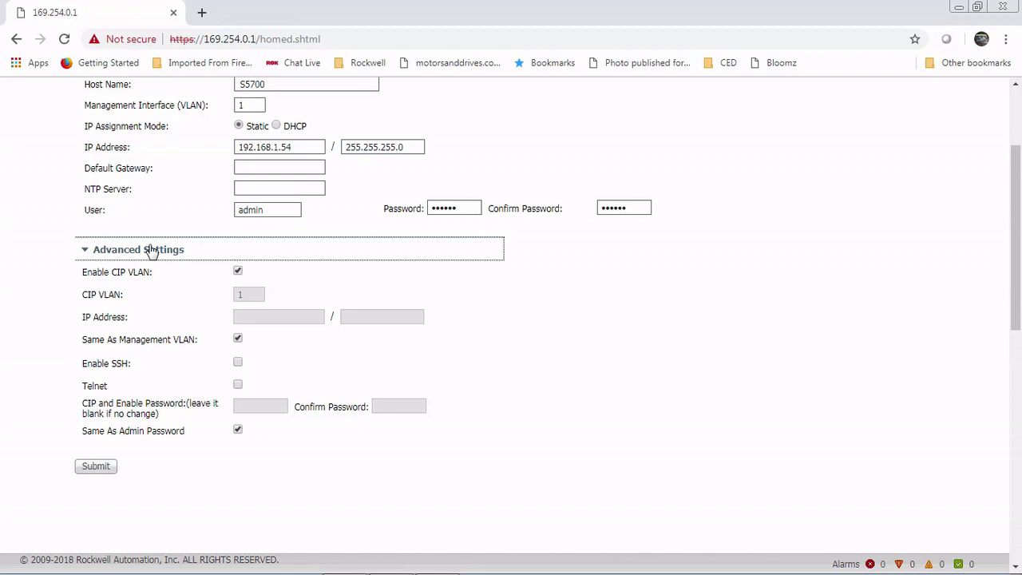
- Submit the new network settings and sign in as admin with the password when prompted
{"action": "left_click", "coordinate": [102, 467]}
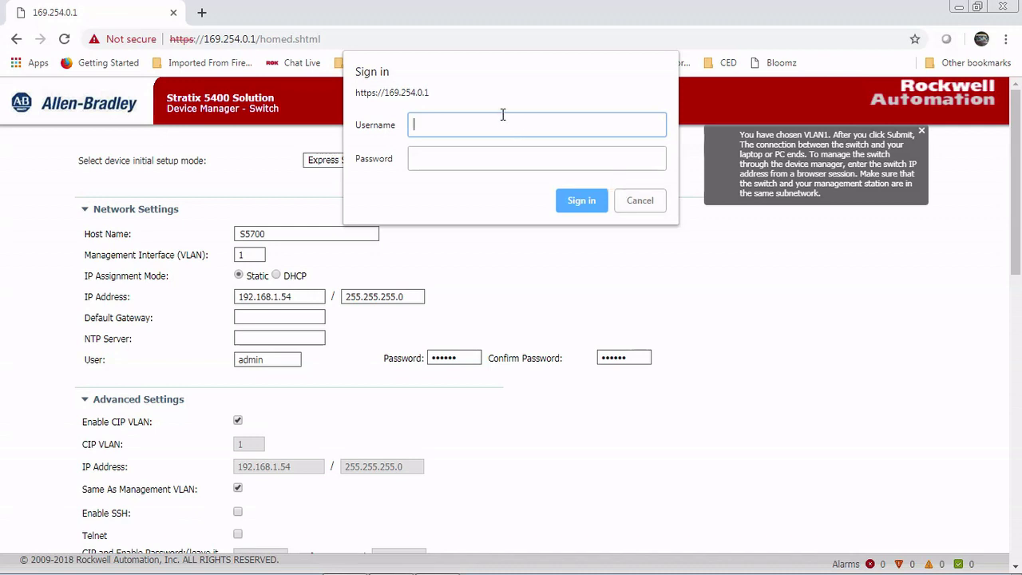
{"action": "type", "text": "admin"}
{"action": "key", "text": "Tab"}
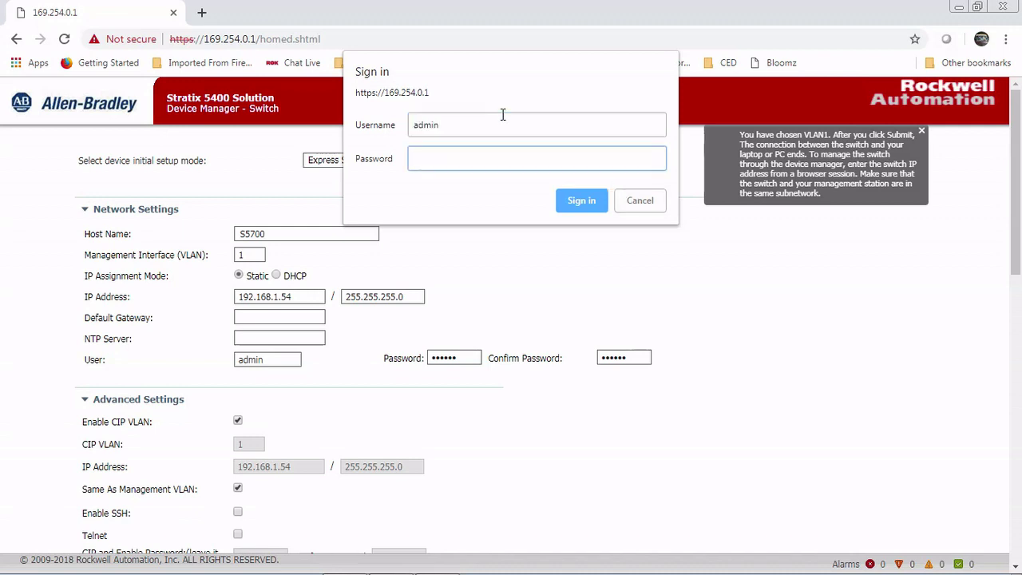
{"action": "type", "text": "switch"}
{"action": "key", "text": "Return"}
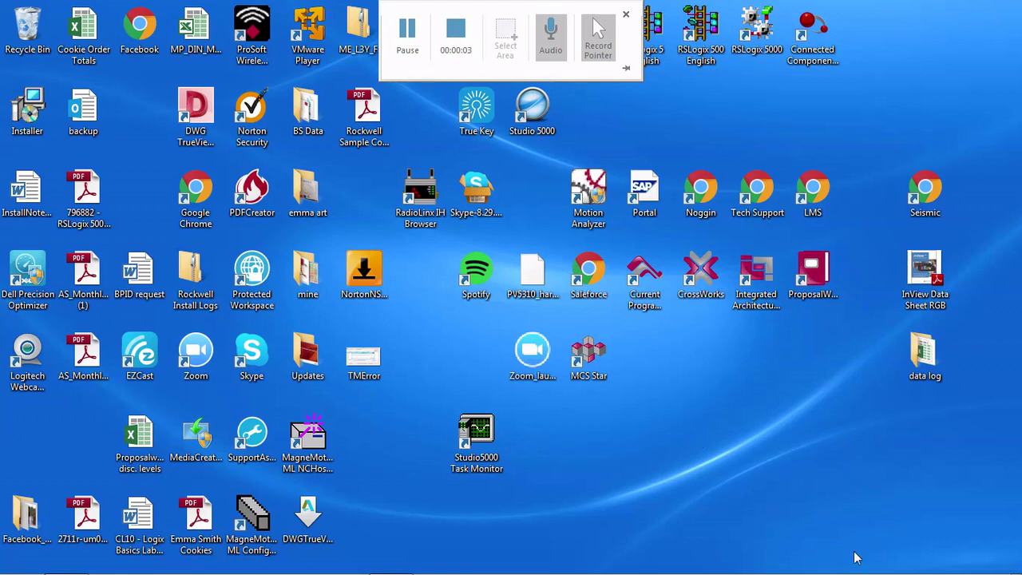
- Open the Local Area Connection properties and select Internet Protocol Version 4
{"action": "mouse_move", "coordinate": [859, 563]}
{"action": "left_click", "coordinate": [892, 562]}
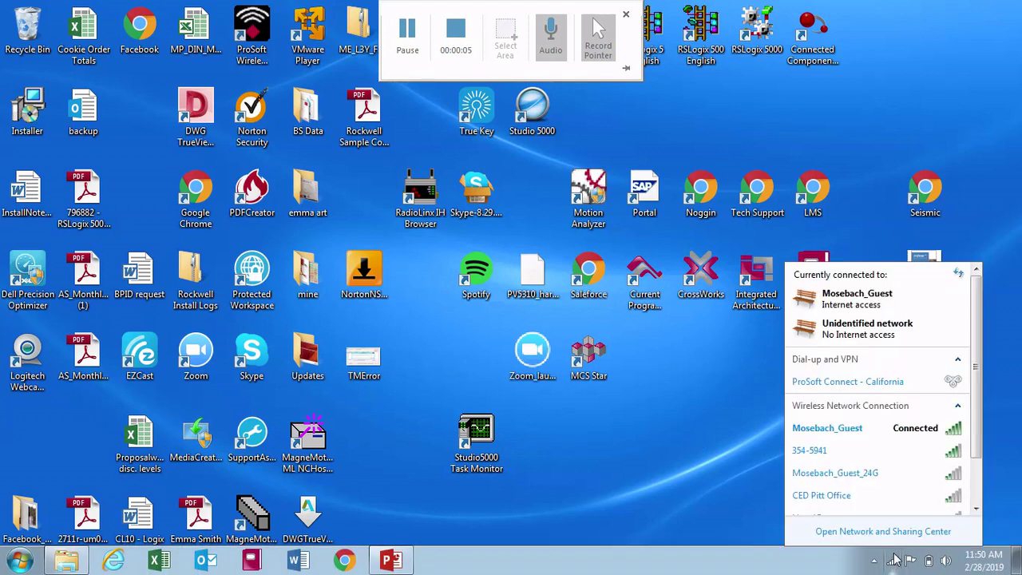
{"action": "left_click", "coordinate": [892, 529]}
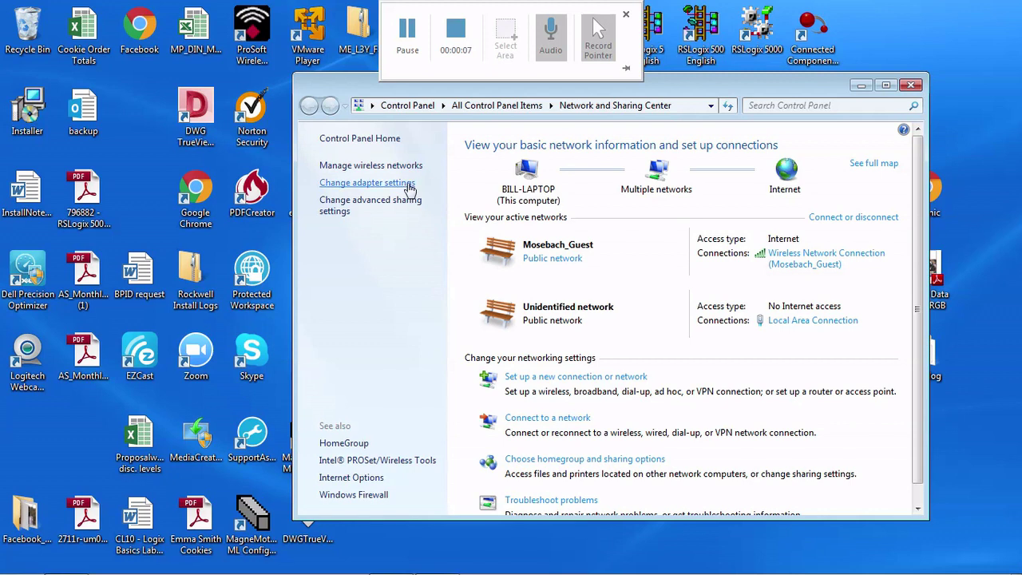
{"action": "left_click", "coordinate": [405, 183]}
{"action": "double_click", "coordinate": [595, 174]}
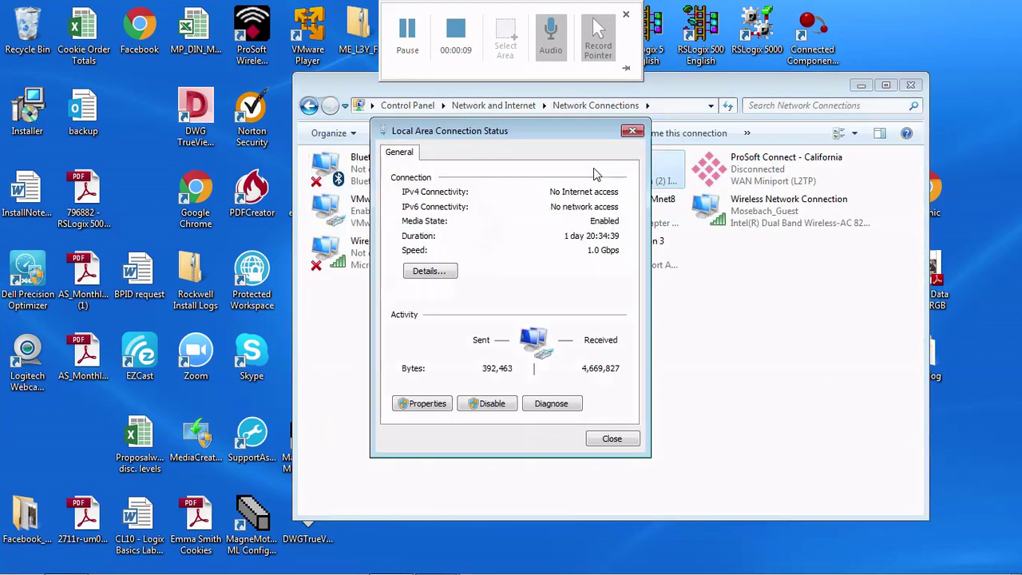
{"action": "left_click", "coordinate": [443, 404]}
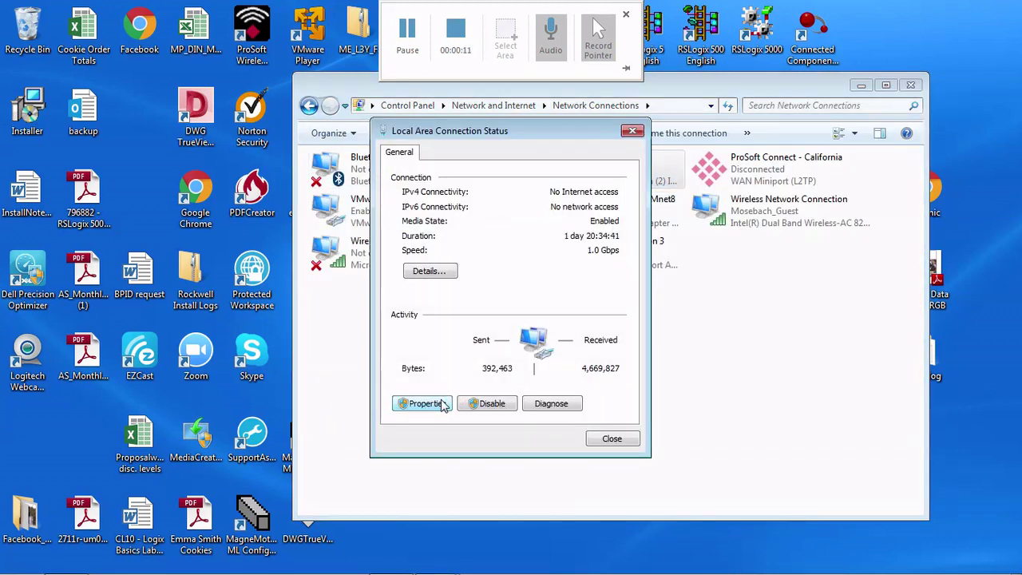
{"action": "left_click", "coordinate": [535, 331]}
- Set static IPv4 address 192.168.1.53 with subnet mask 255.255.255.0 and confirm
{"action": "double_click", "coordinate": [535, 330]}
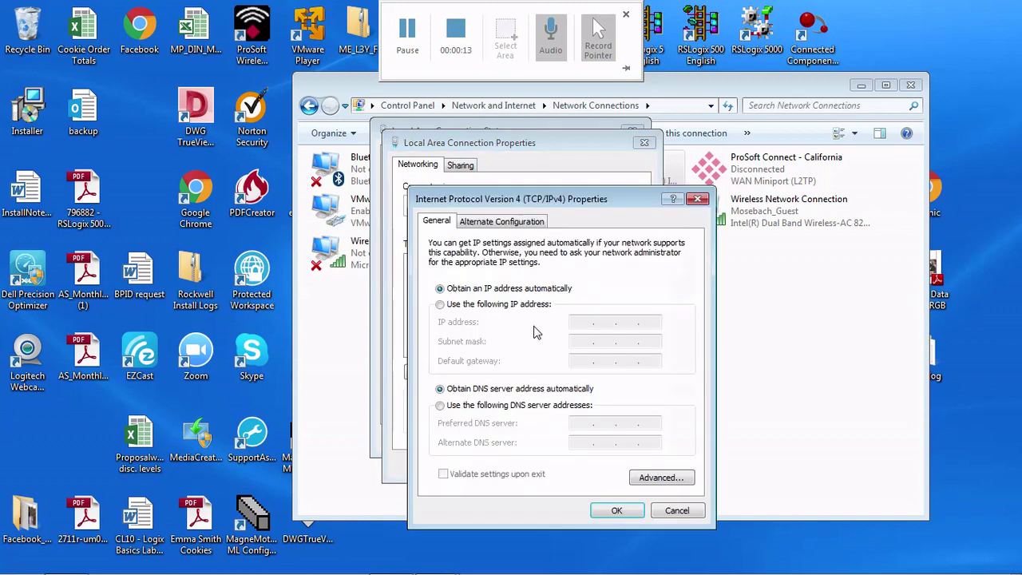
{"action": "left_click", "coordinate": [480, 308]}
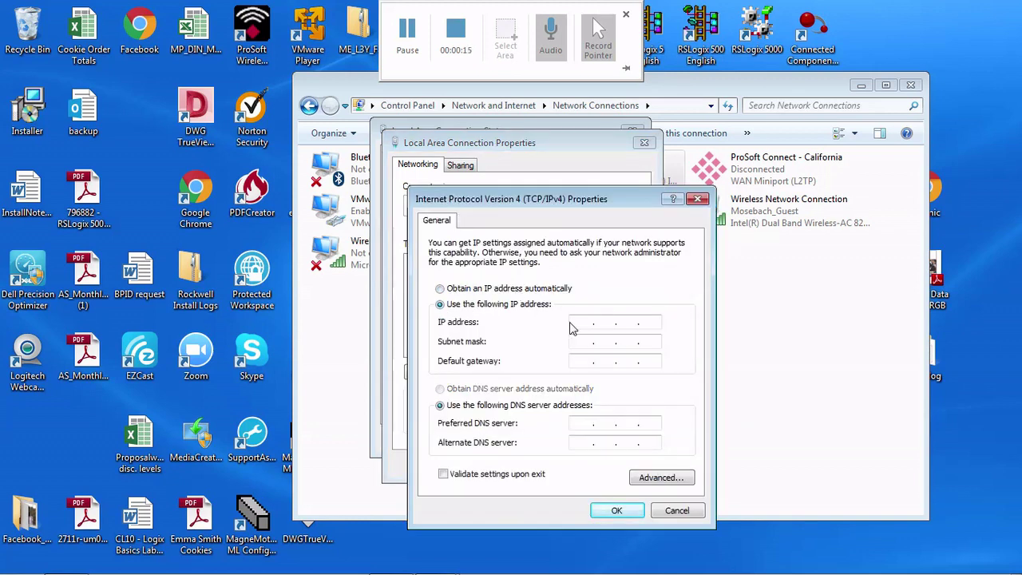
{"action": "type", "text": "192 . 168 . 1 . 53"}
{"action": "left_click", "coordinate": [581, 341]}
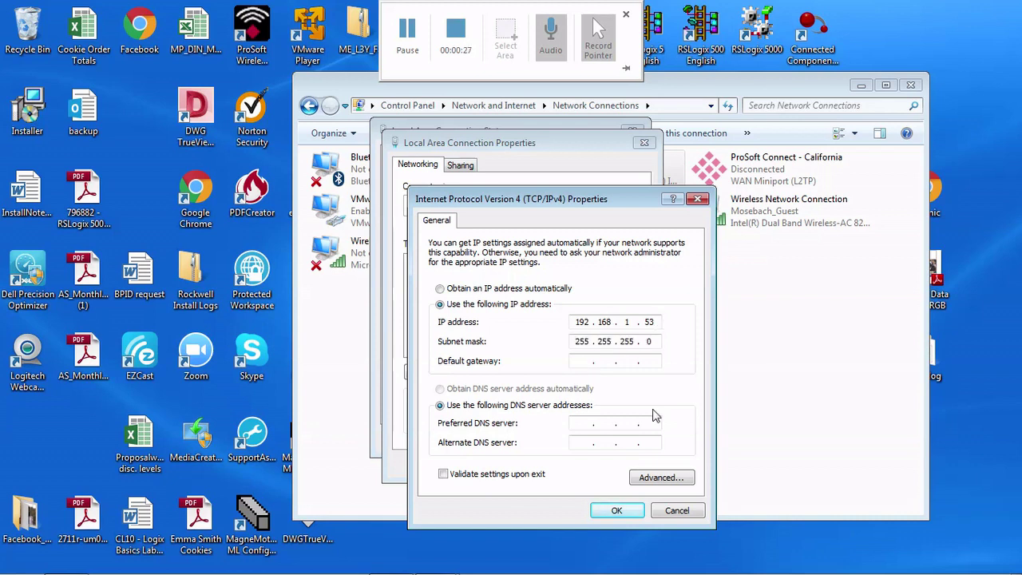
{"action": "left_click", "coordinate": [630, 513]}
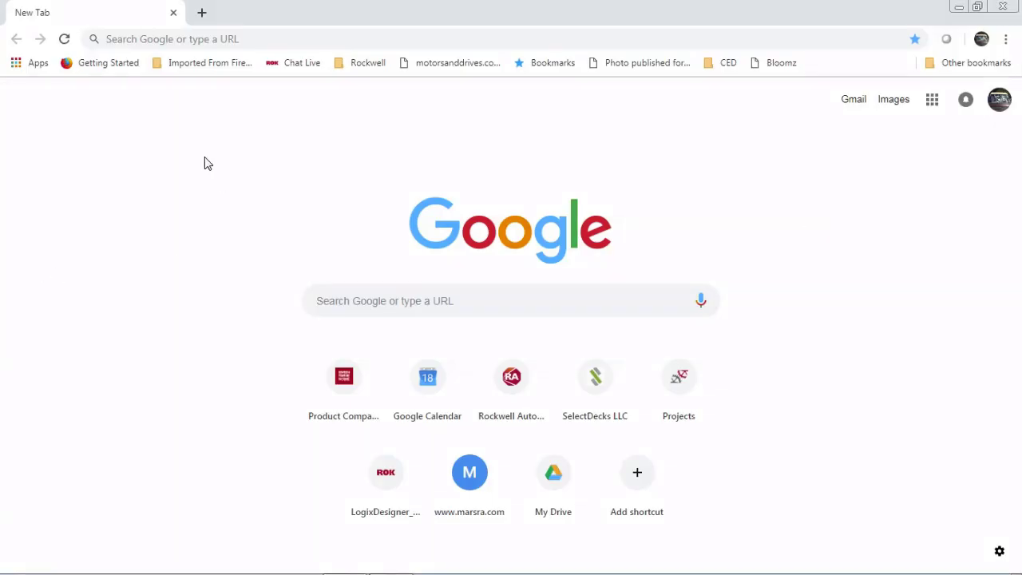
- Browse to 192.168.1.54 and proceed past the certificate warning
{"action": "left_click", "coordinate": [214, 40]}
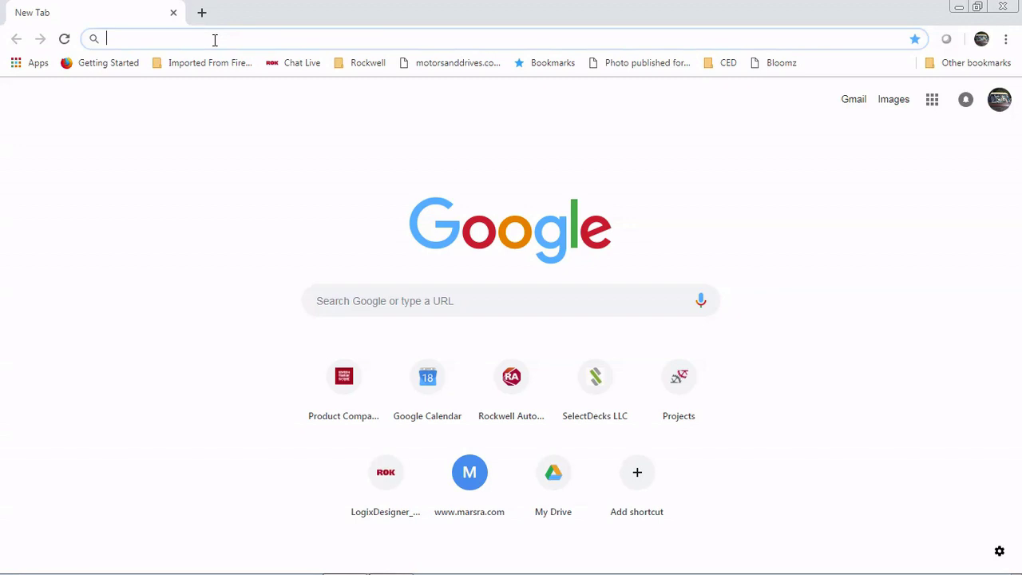
{"action": "type", "text": "192"}
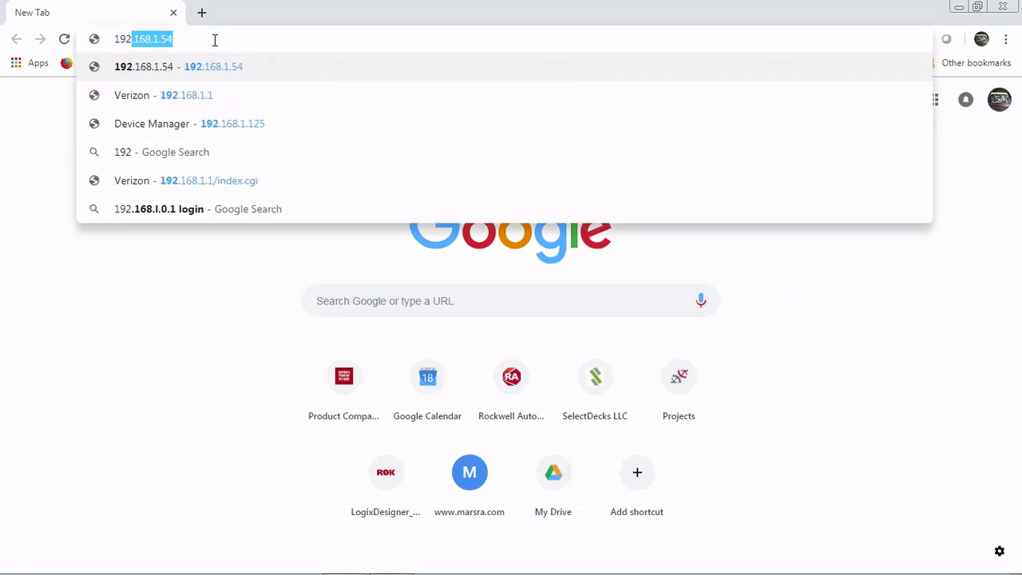
{"action": "key", "text": "Return"}
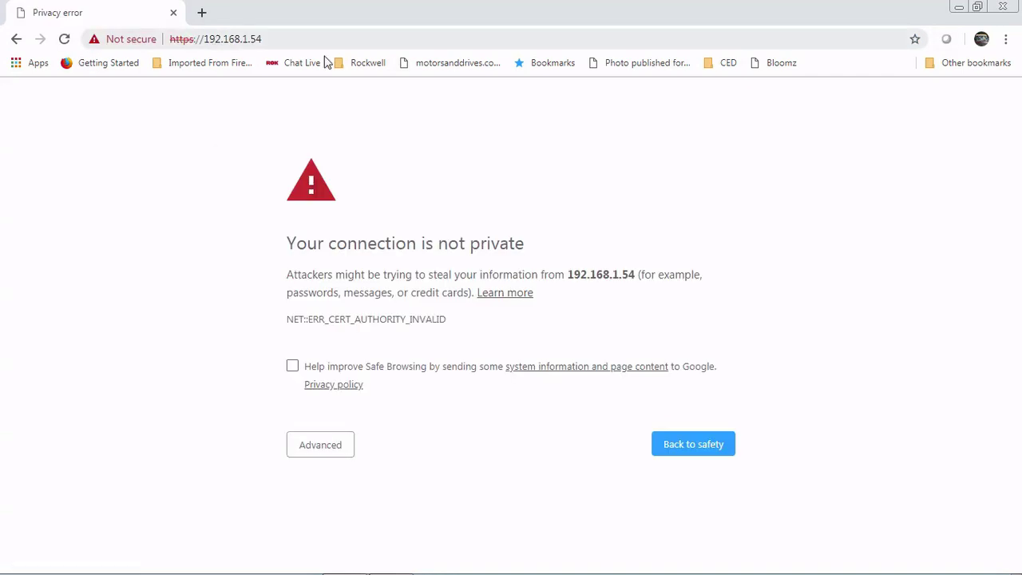
{"action": "left_click", "coordinate": [332, 447]}
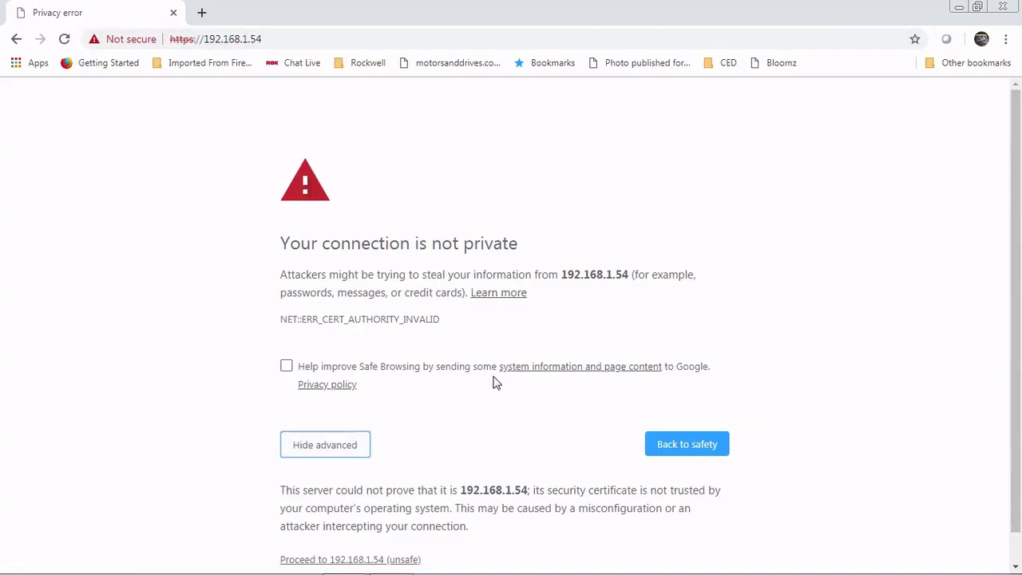
{"action": "scroll", "coordinate": [431, 463], "scroll_direction": "down", "scroll_amount": 1}
{"action": "left_click", "coordinate": [359, 529]}
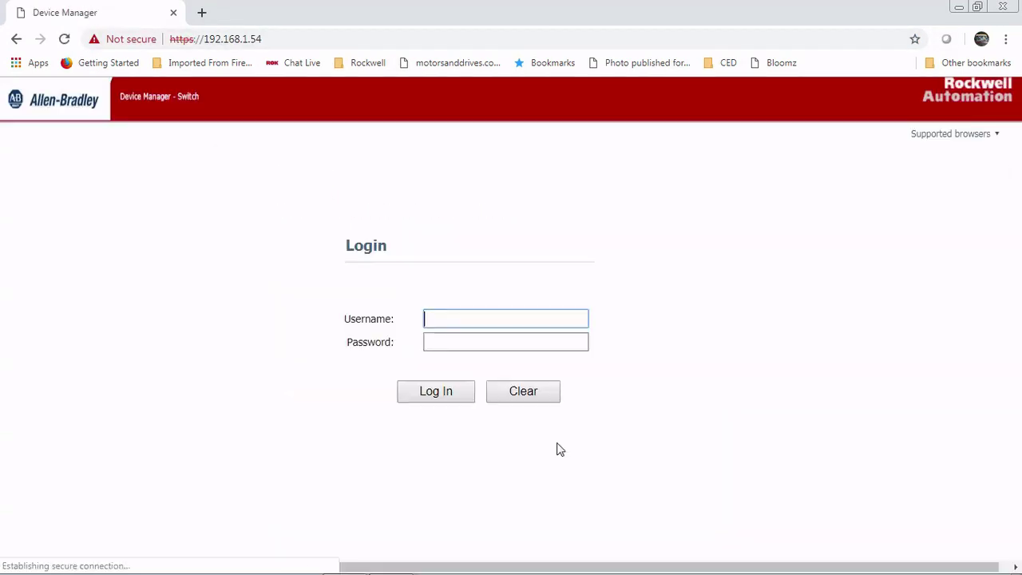
- Log in as admin with the administrator password
{"action": "type", "text": "admin"}
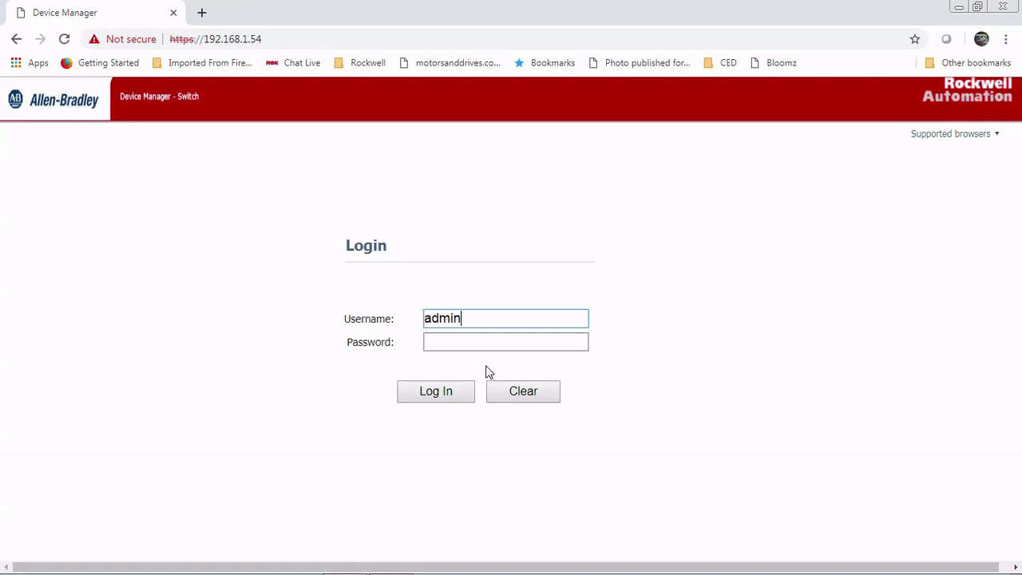
{"action": "key", "text": "Tab"}
{"action": "type", "text": "Rockw"}
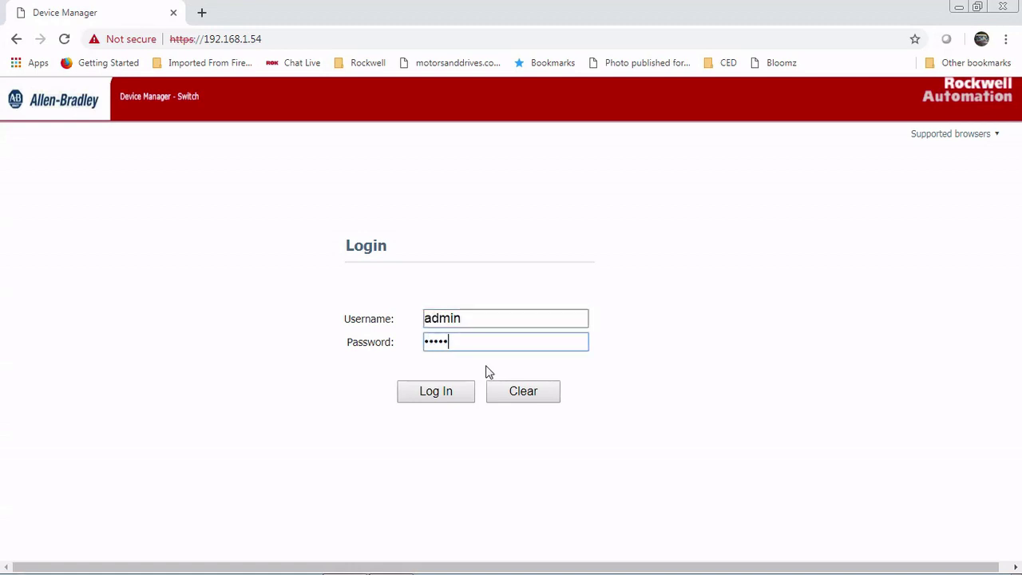
{"action": "type", "text": "e"}
{"action": "key", "text": "Return"}
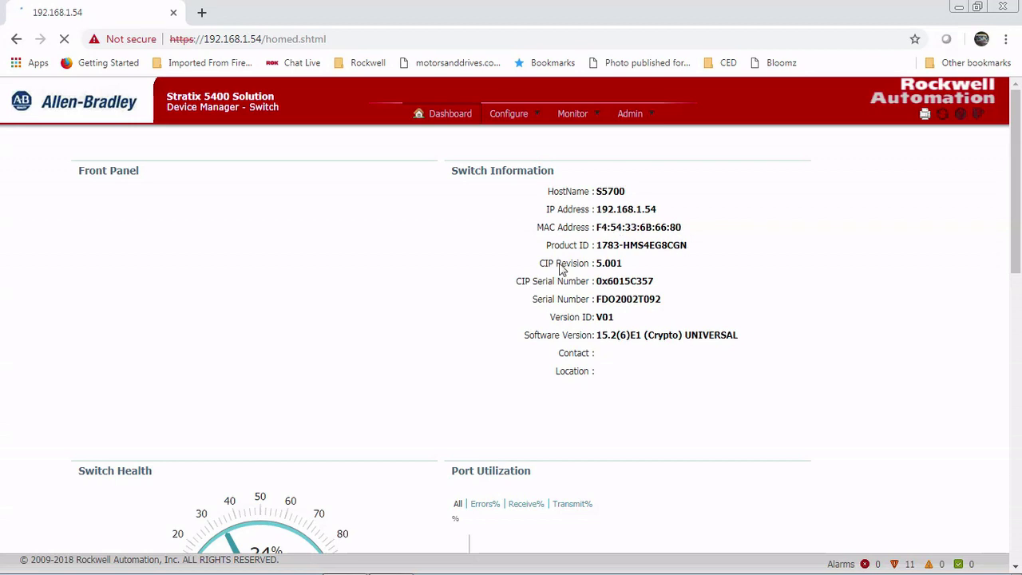
- Review the S5700 dashboard, highlighting CIP Revision 5.001 and checking switch health, then browse the Configure menu
{"action": "left_click_drag", "start_coordinate": [663, 266], "coordinate": [598, 266]}
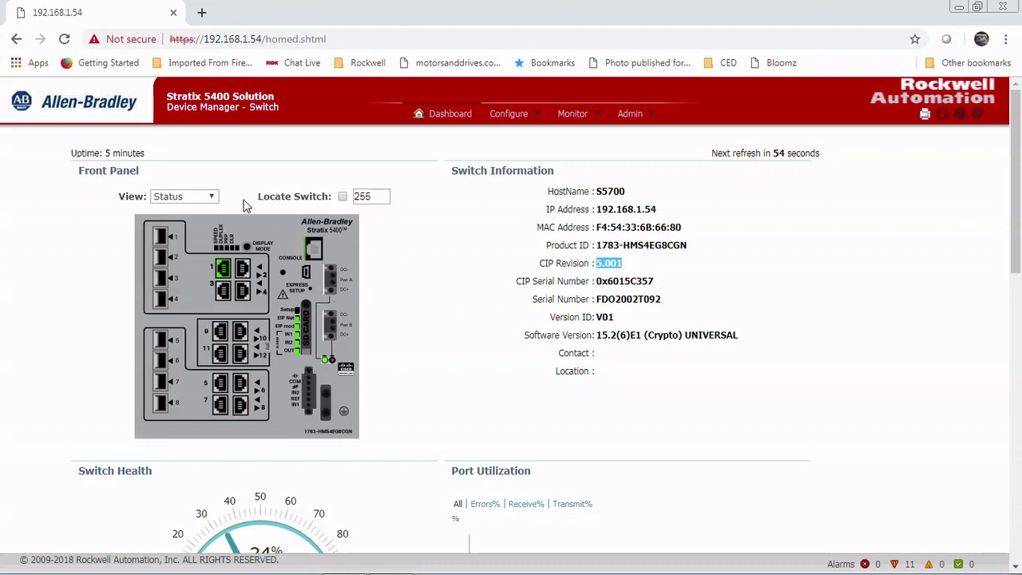
{"action": "scroll", "coordinate": [480, 325], "scroll_direction": "down", "scroll_amount": 5}
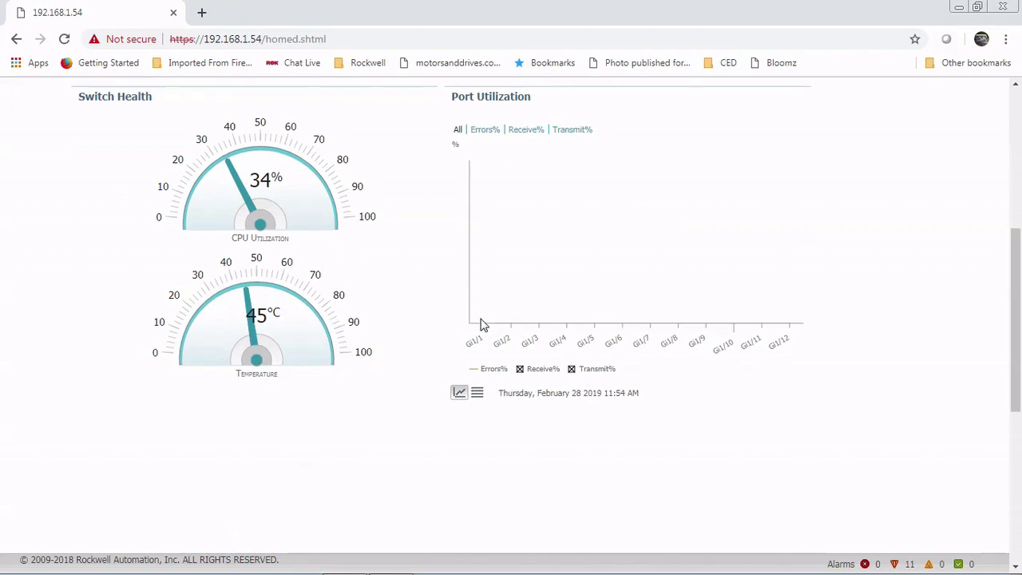
{"action": "scroll", "coordinate": [482, 325], "scroll_direction": "up", "scroll_amount": 4}
{"action": "scroll", "coordinate": [480, 324], "scroll_direction": "up", "scroll_amount": 1}
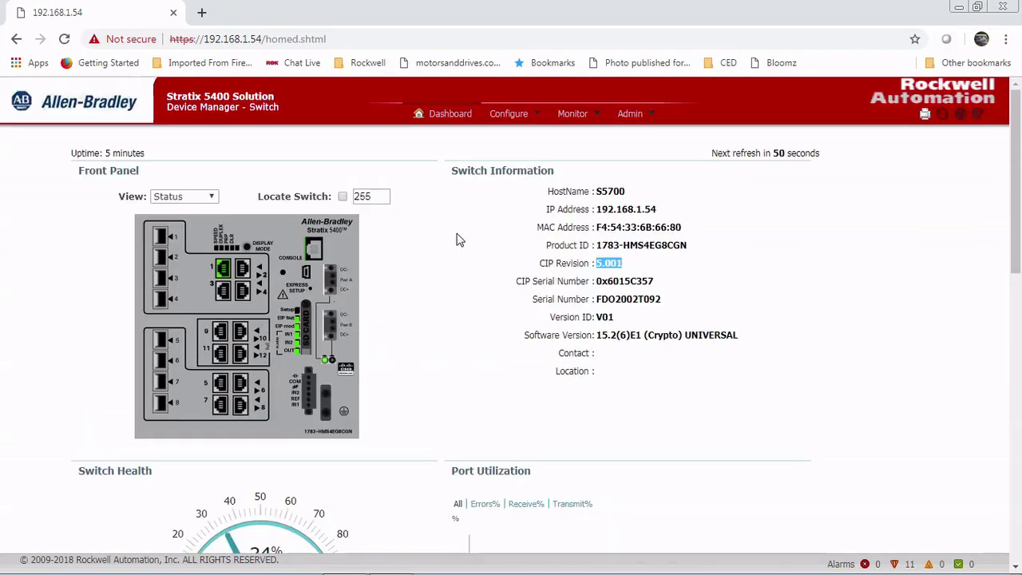
{"action": "left_click", "coordinate": [510, 115]}
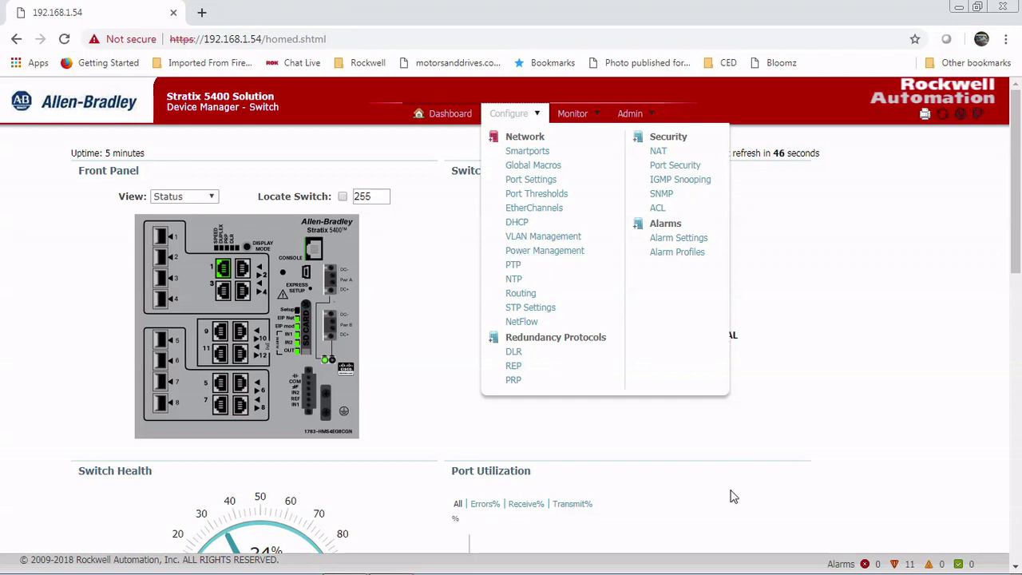
{"action": "left_click", "coordinate": [639, 113]}
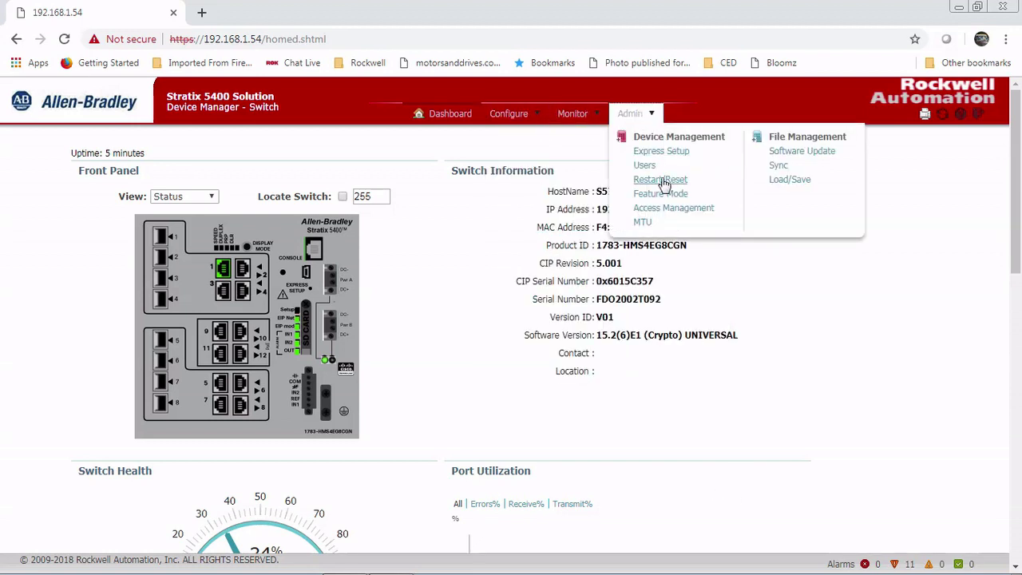